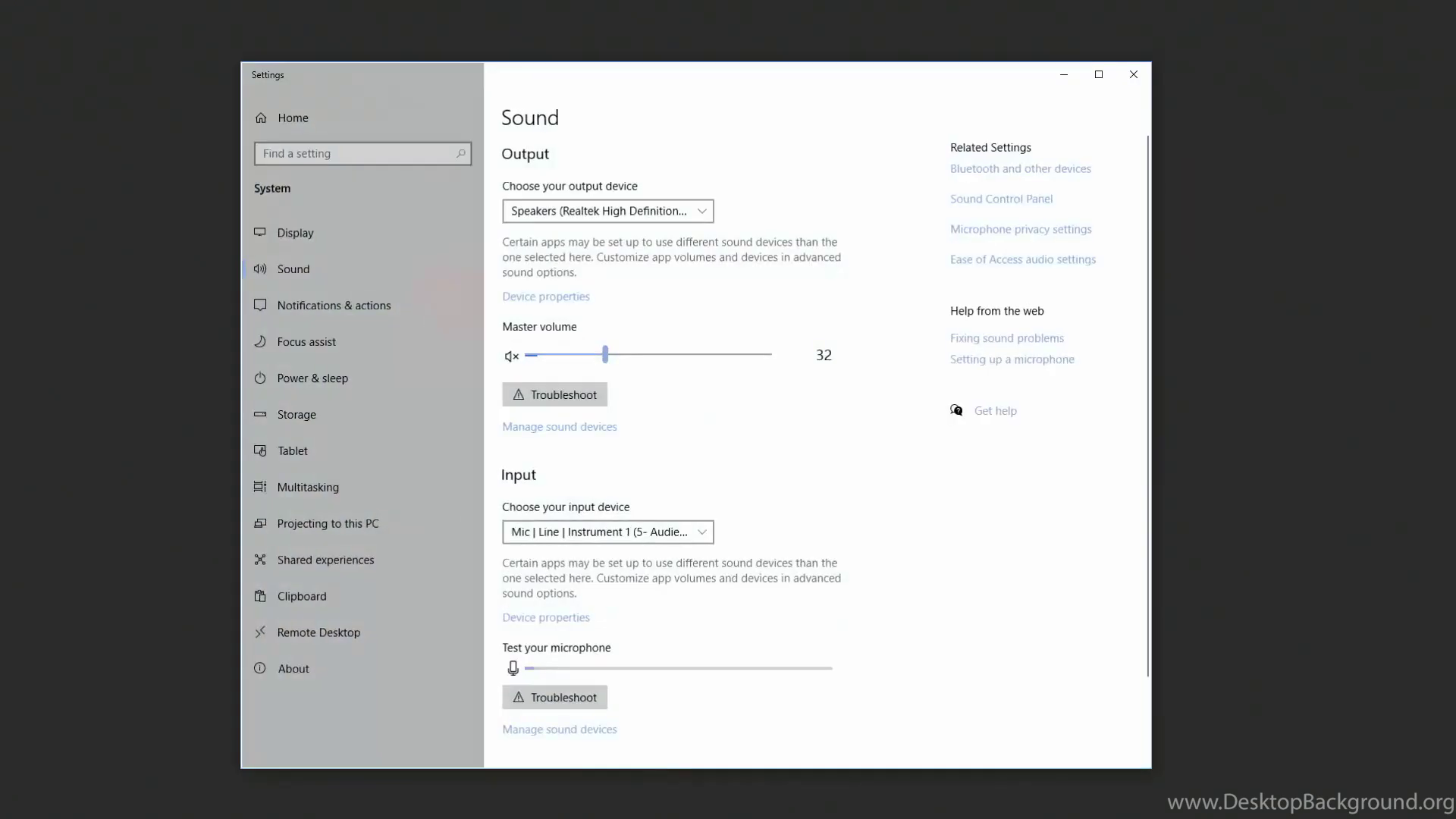
Step: Review the full list of Windows playback devices, then close that window
click(990, 201)
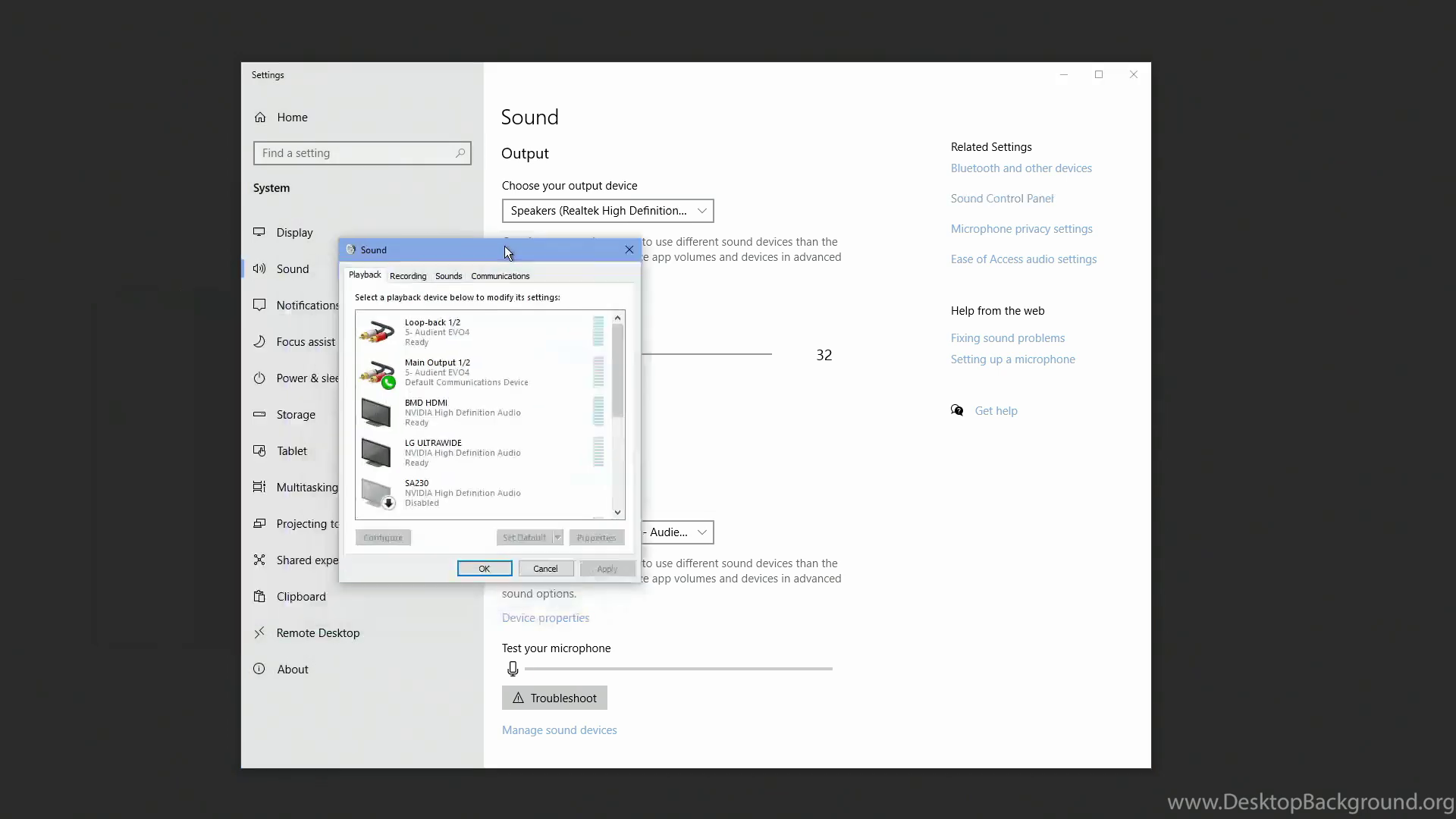
drag(503, 246, 530, 194)
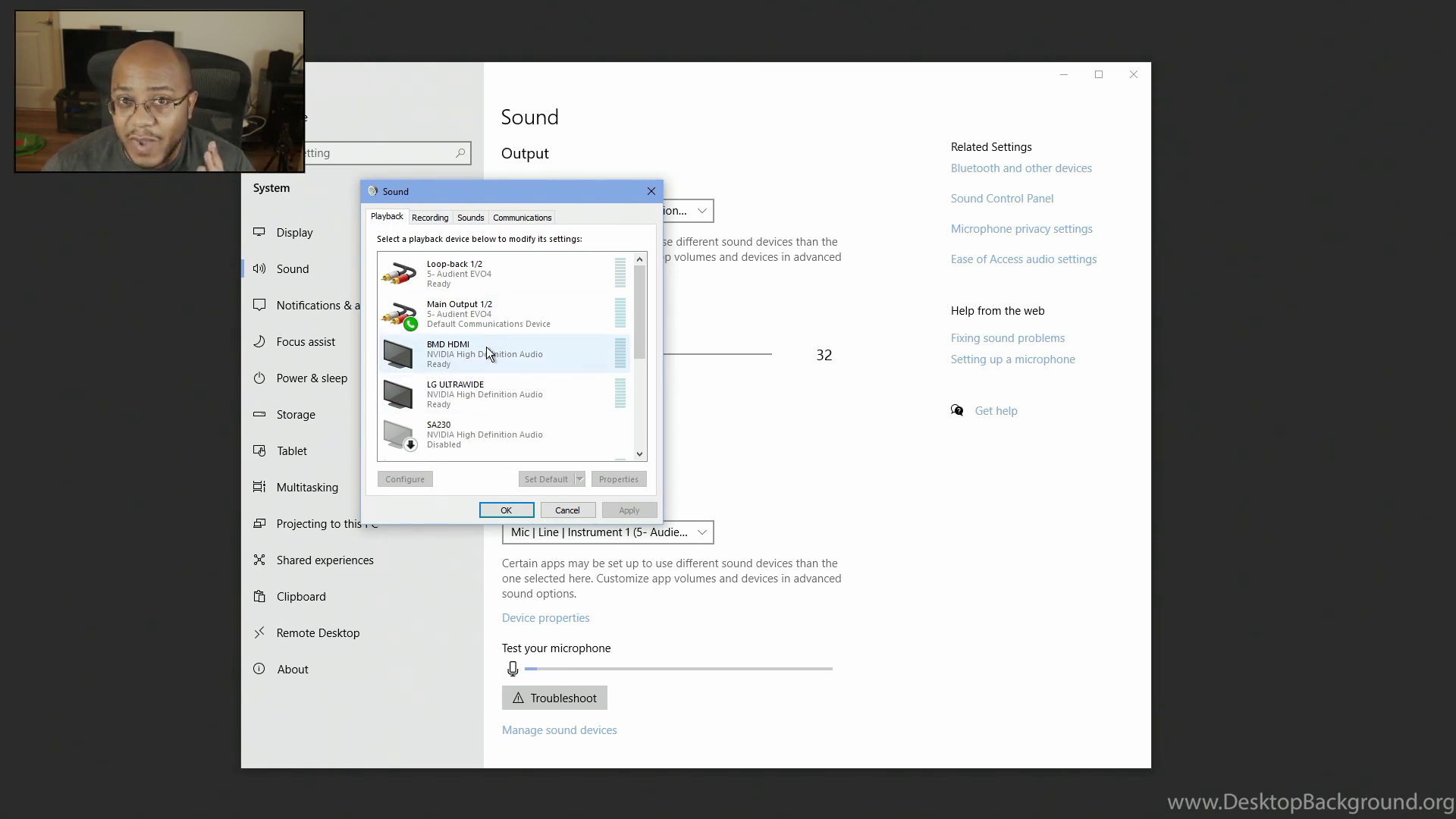
click(506, 510)
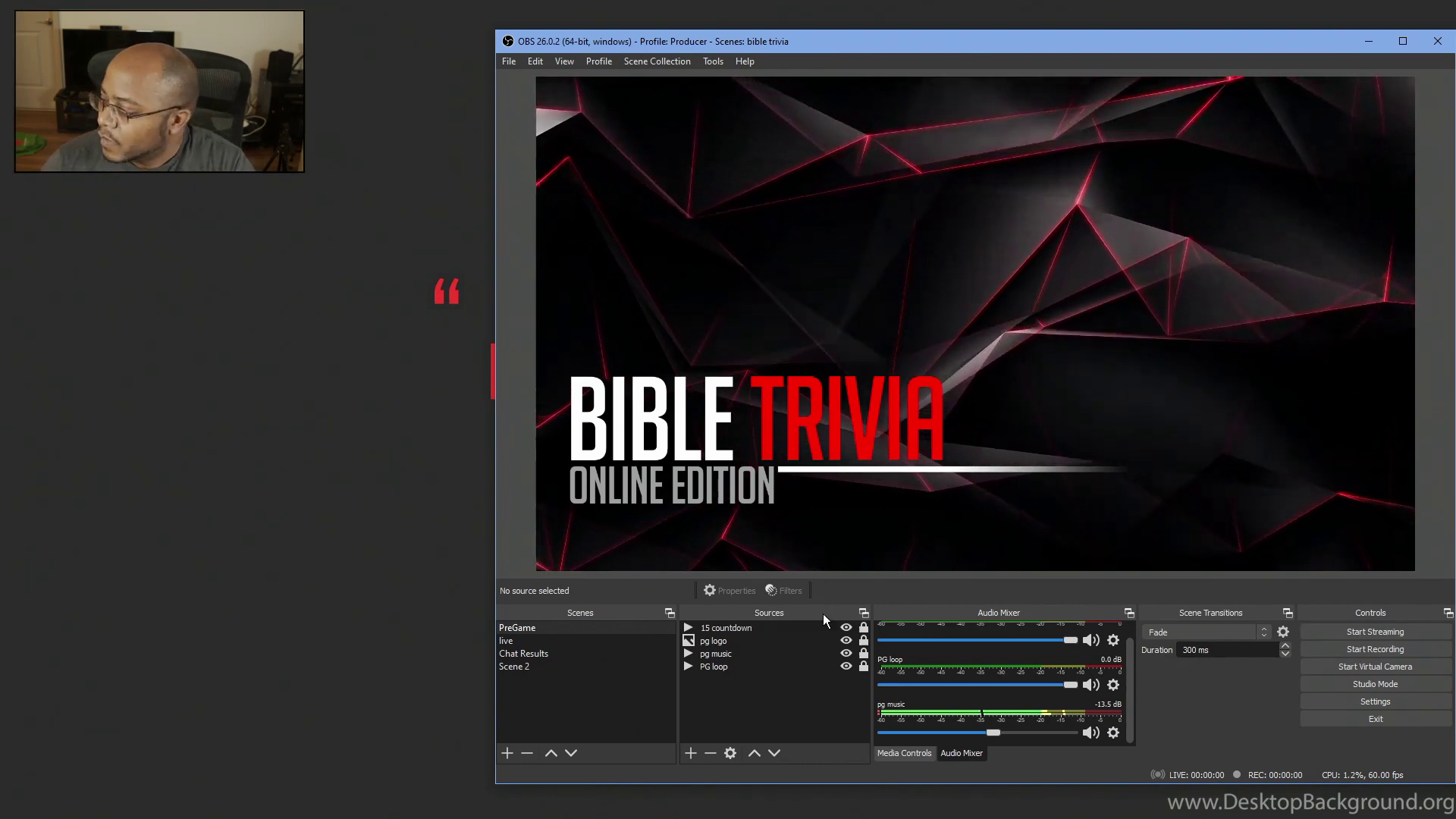
Step: Set OBS's audio Monitoring Device to BMD HDMI (NVIDIA High Definition Audio)
click(1349, 698)
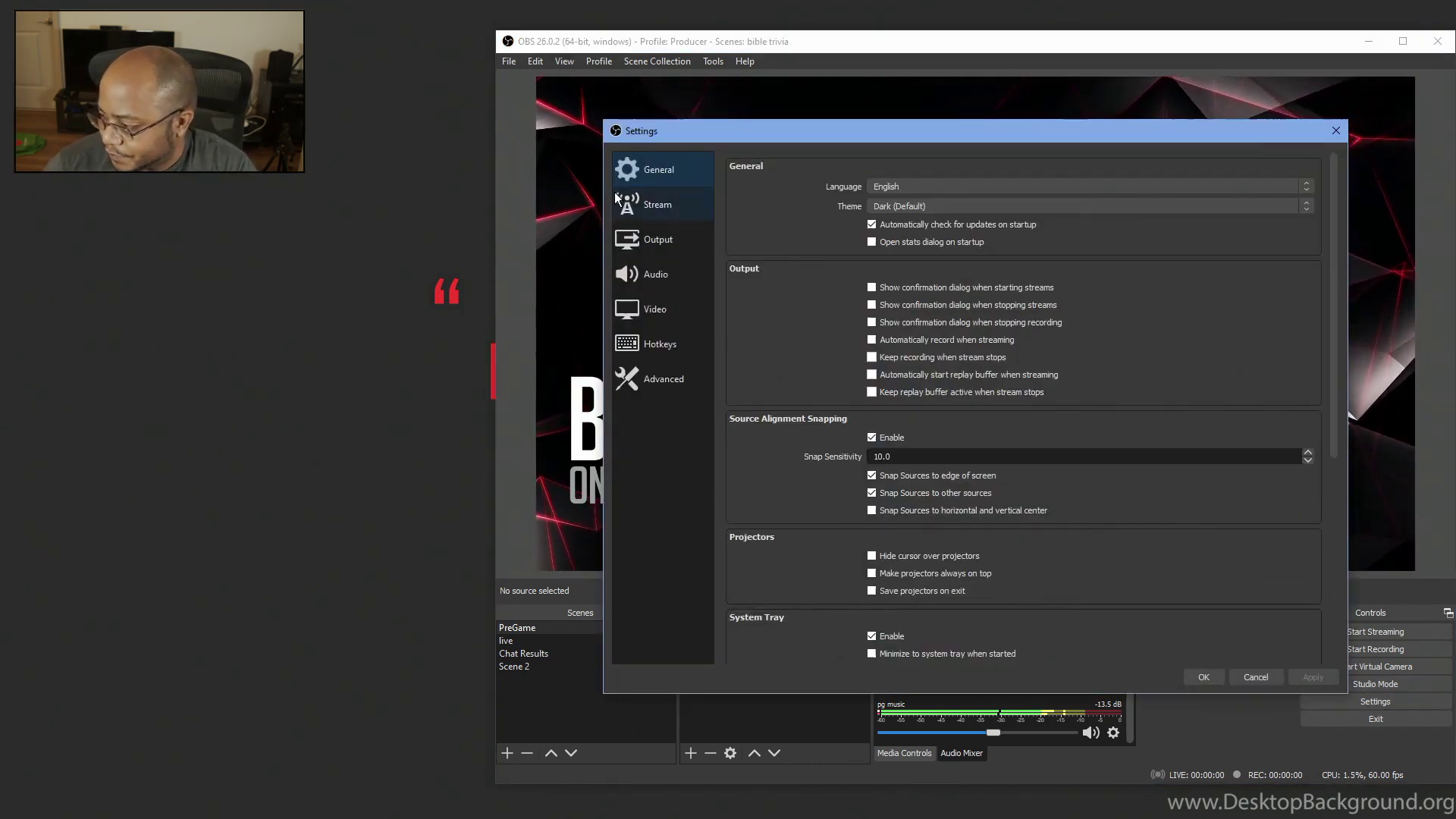
click(646, 273)
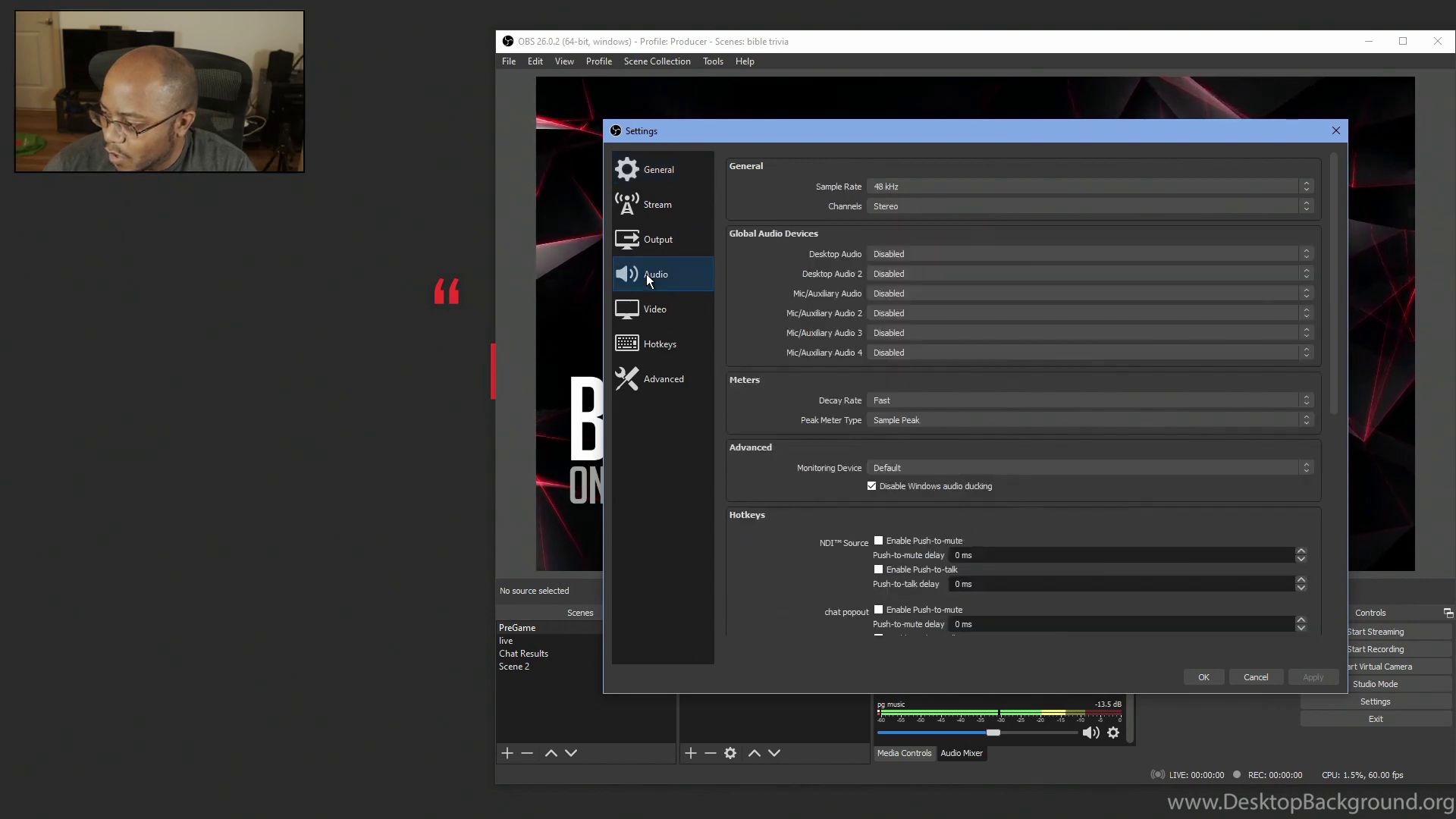
click(912, 465)
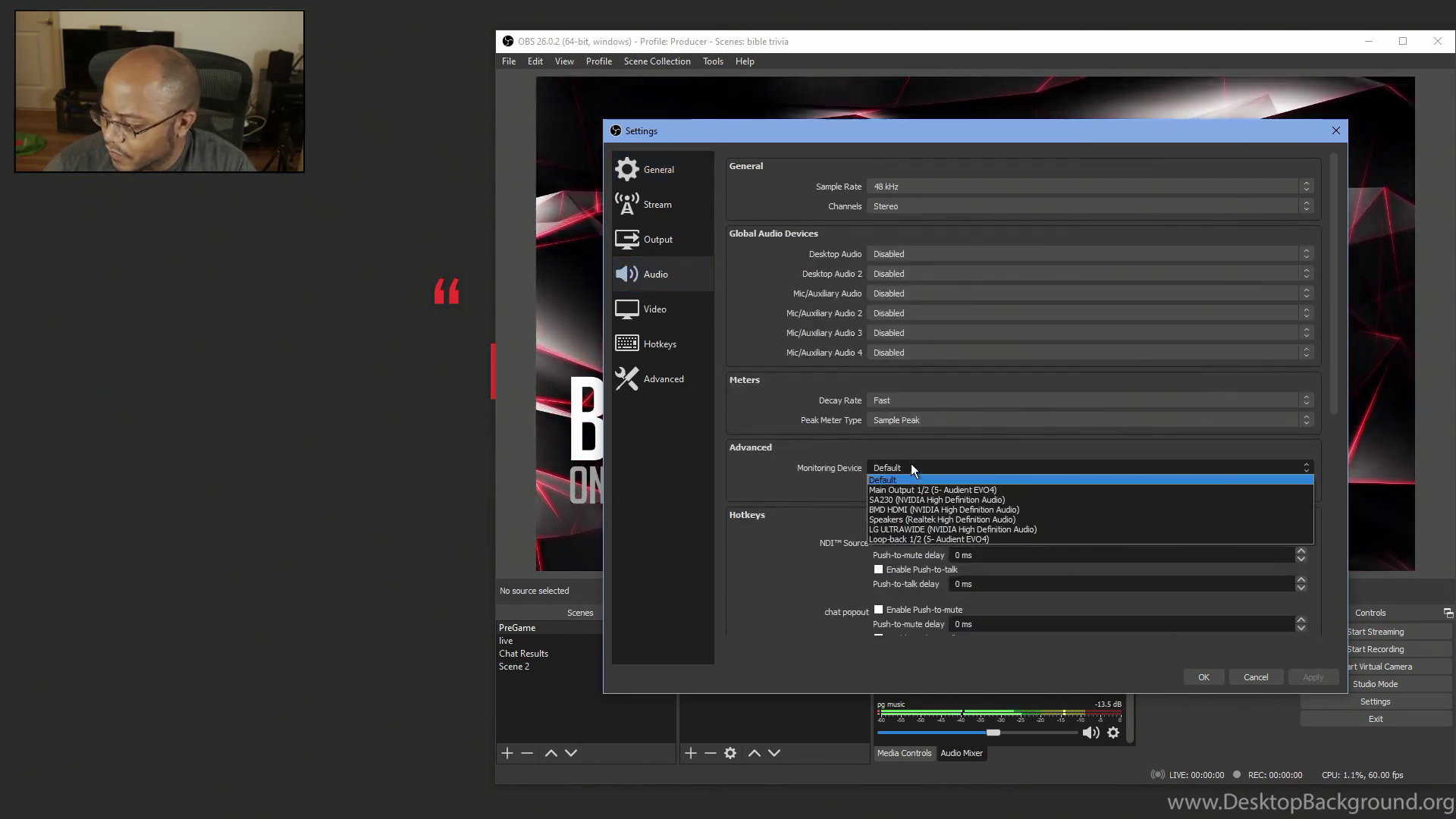
click(941, 510)
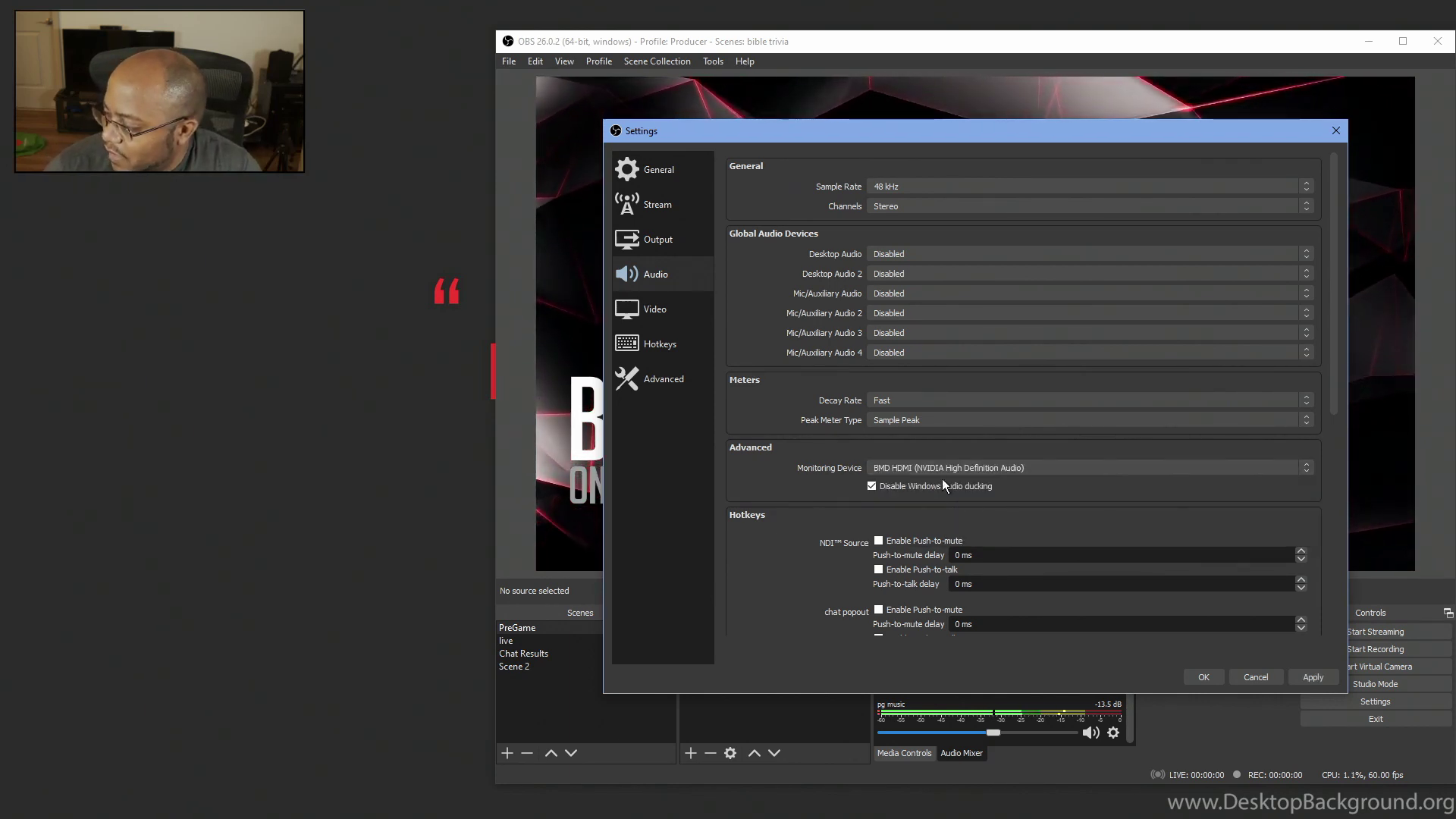
Step: Save the OBS settings and switch to the ATEM Software Control audio mixer
click(1204, 677)
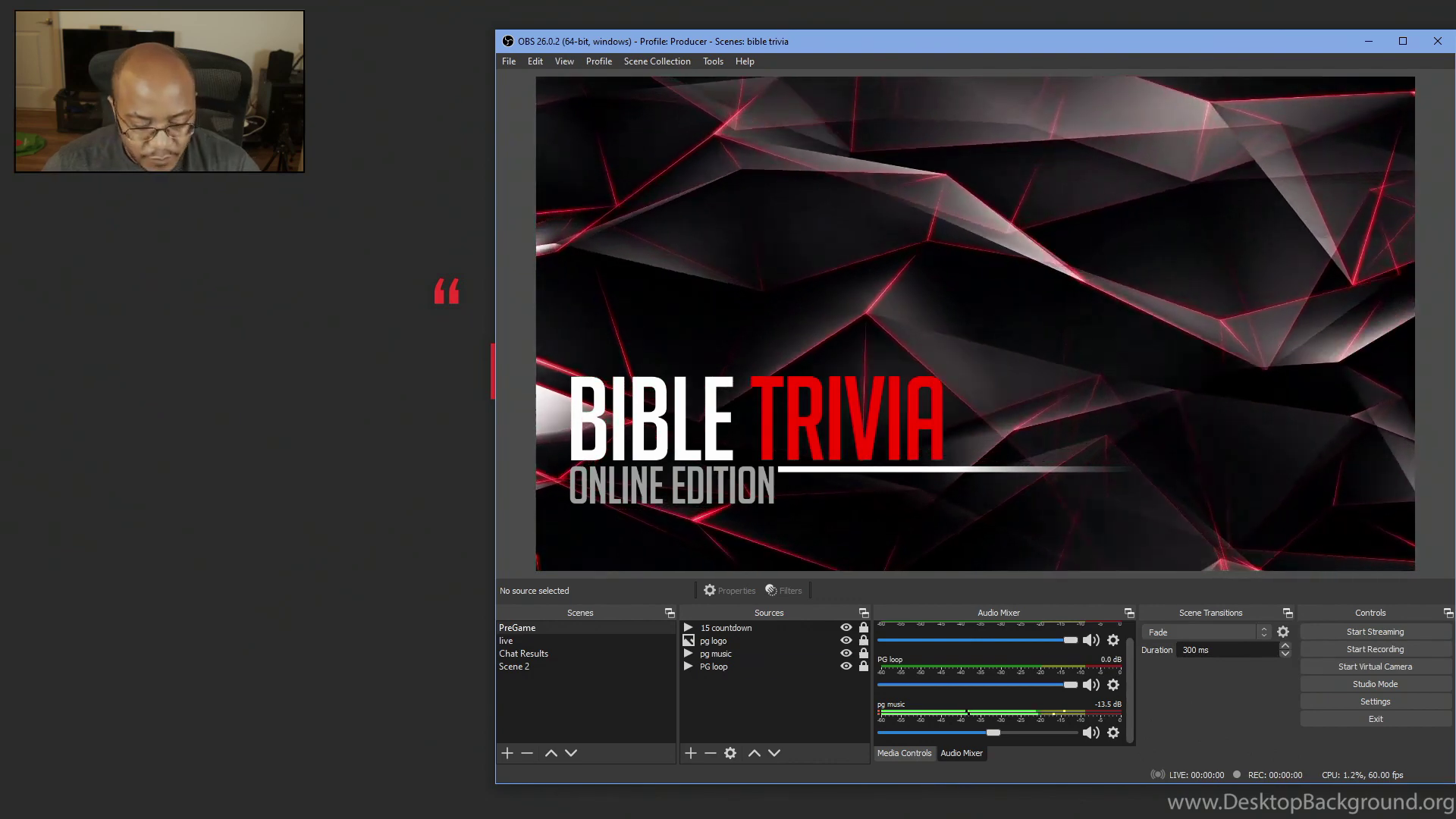
key(alt+Tab)
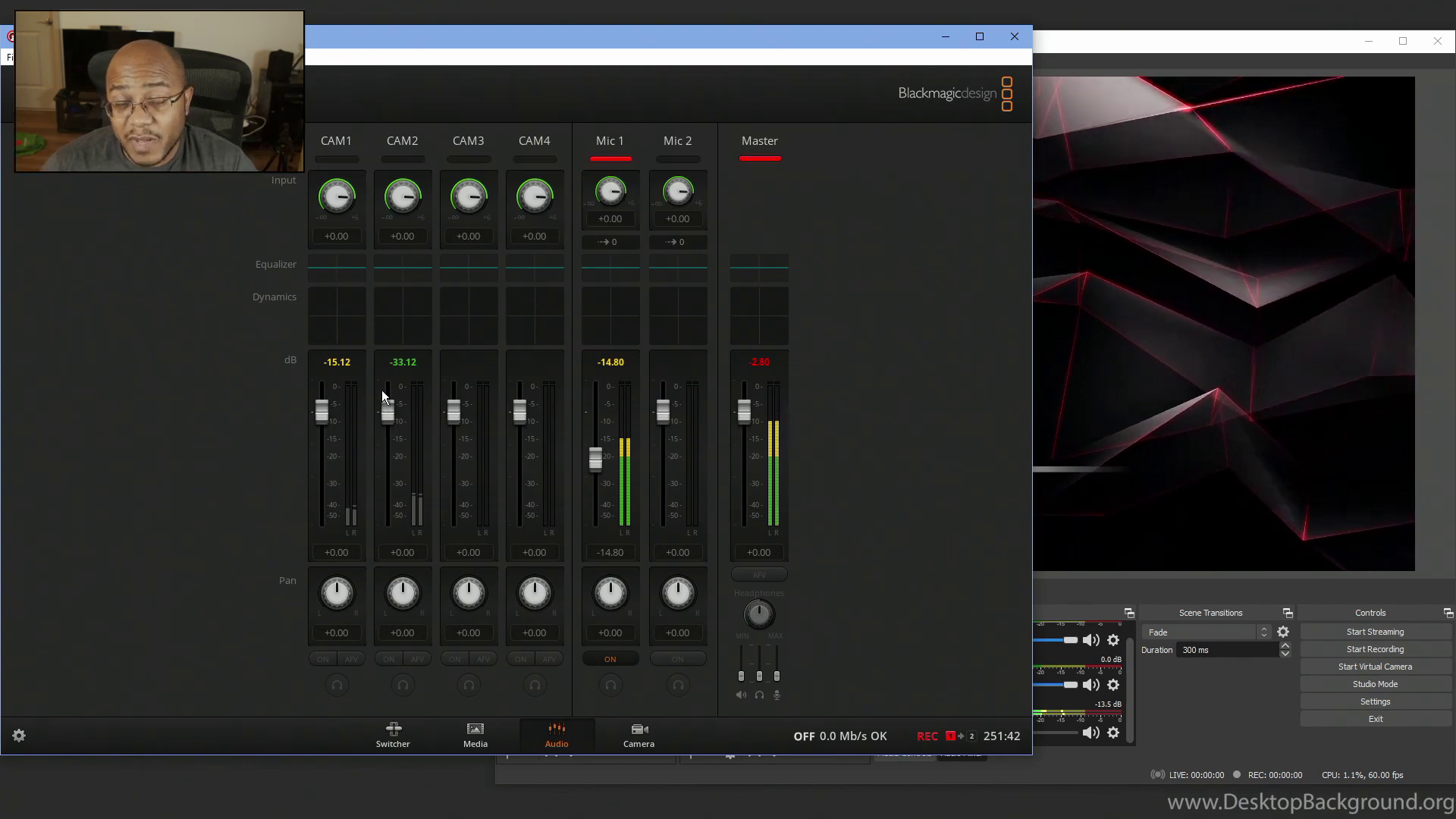
Step: Back in OBS, set pg music's audio monitoring to Monitor and Output in Advanced Audio Properties
click(1086, 39)
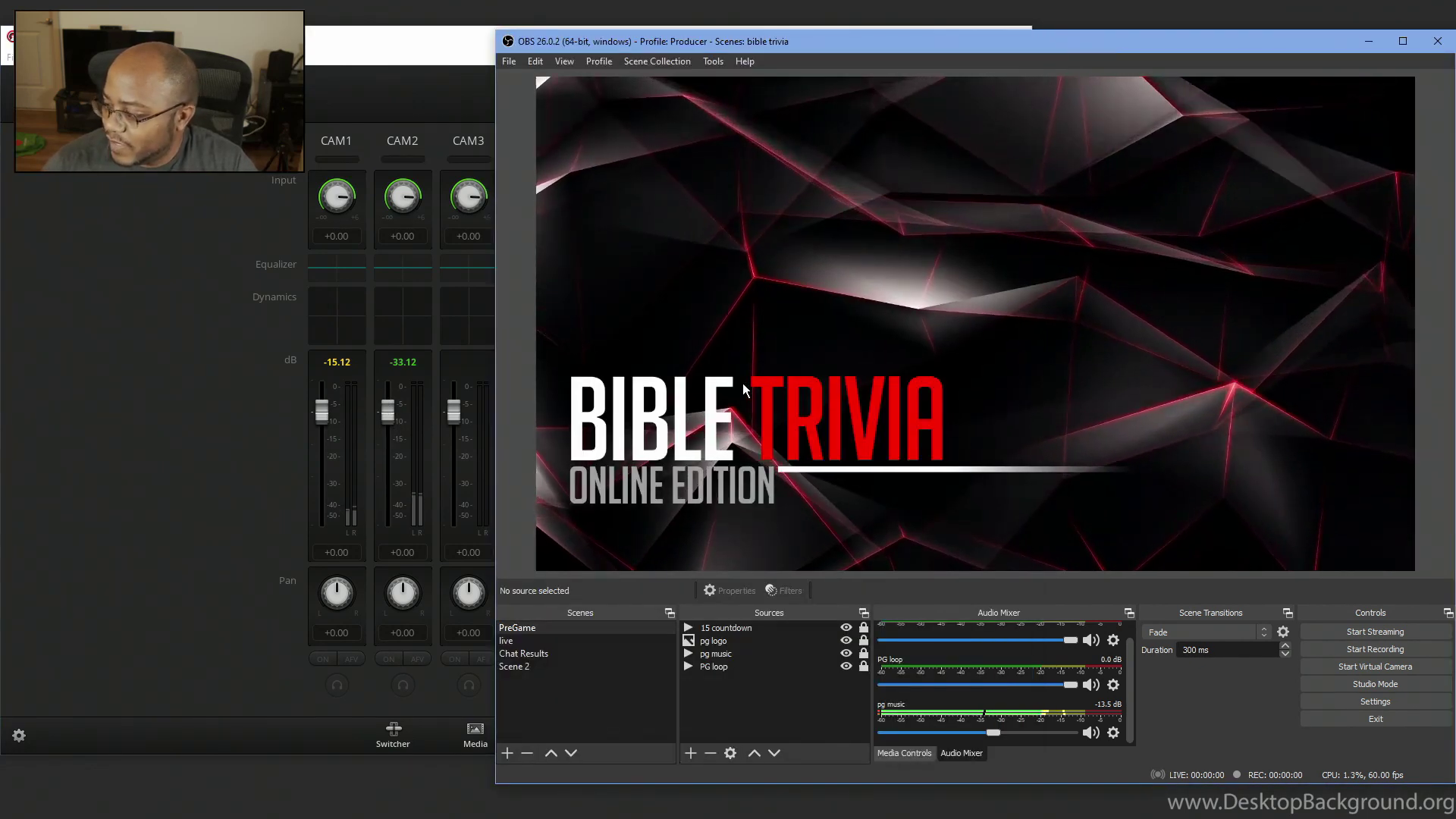
click(1112, 732)
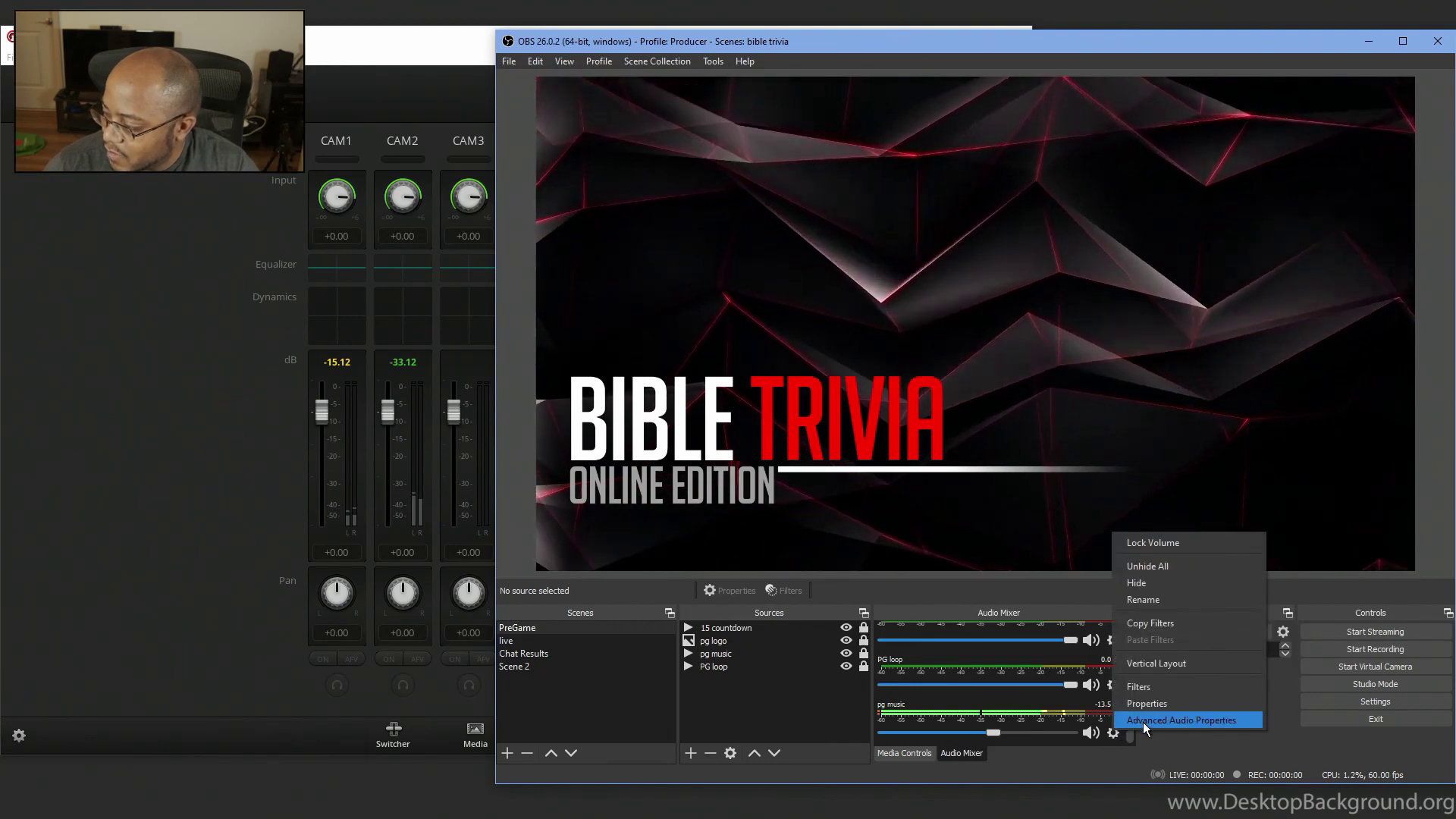
click(1143, 722)
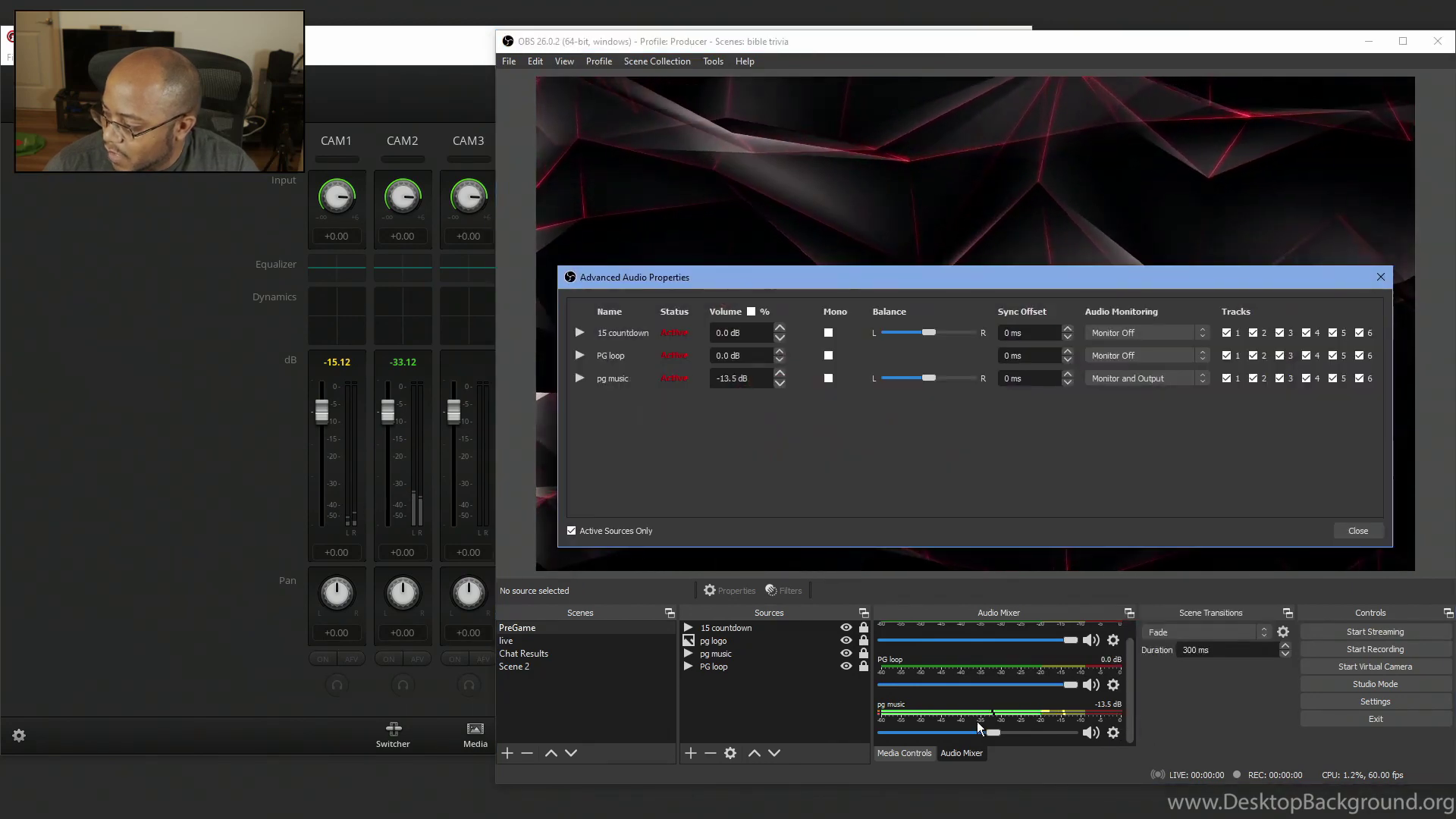
click(1151, 381)
click(1142, 412)
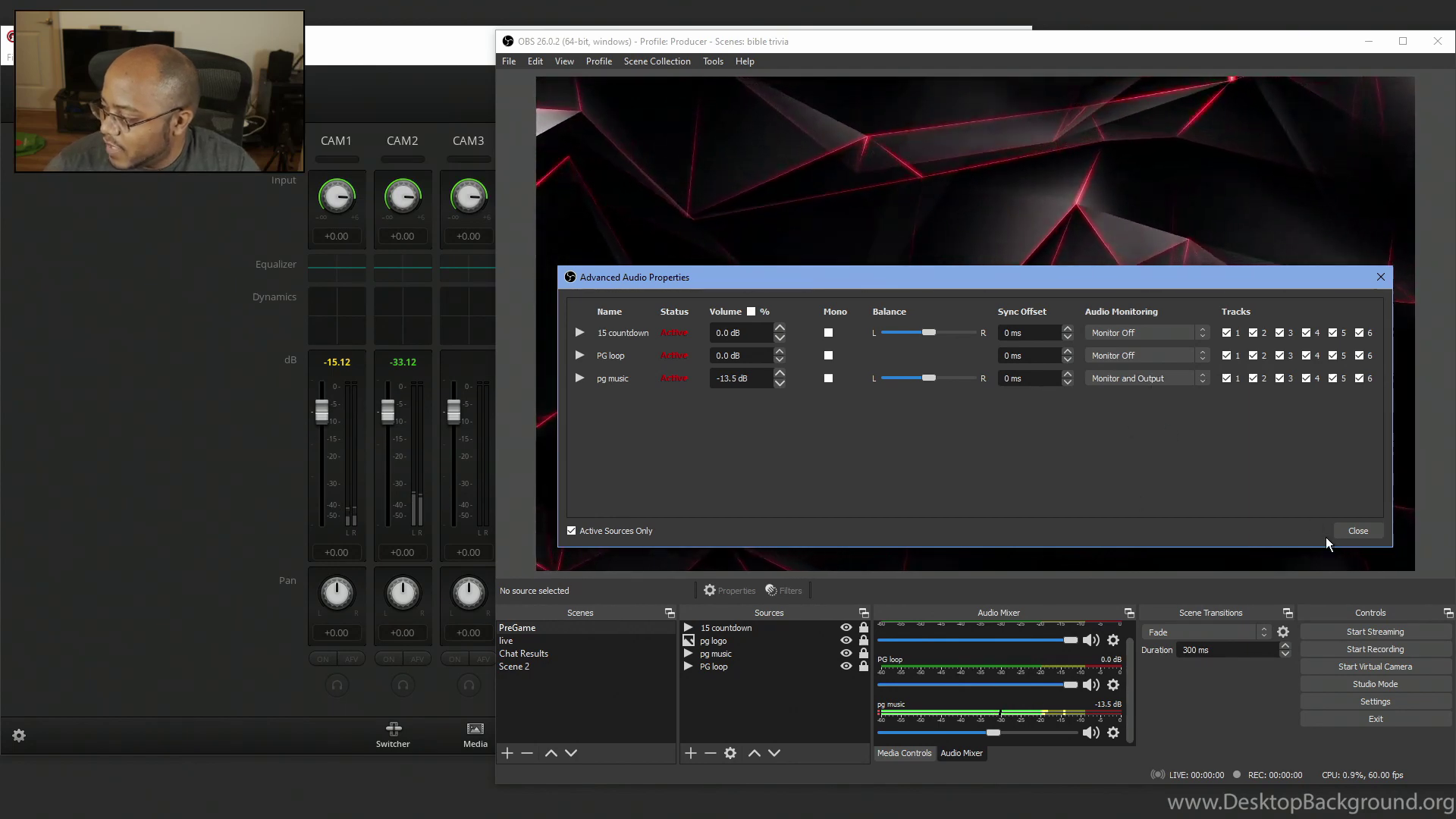
click(1336, 530)
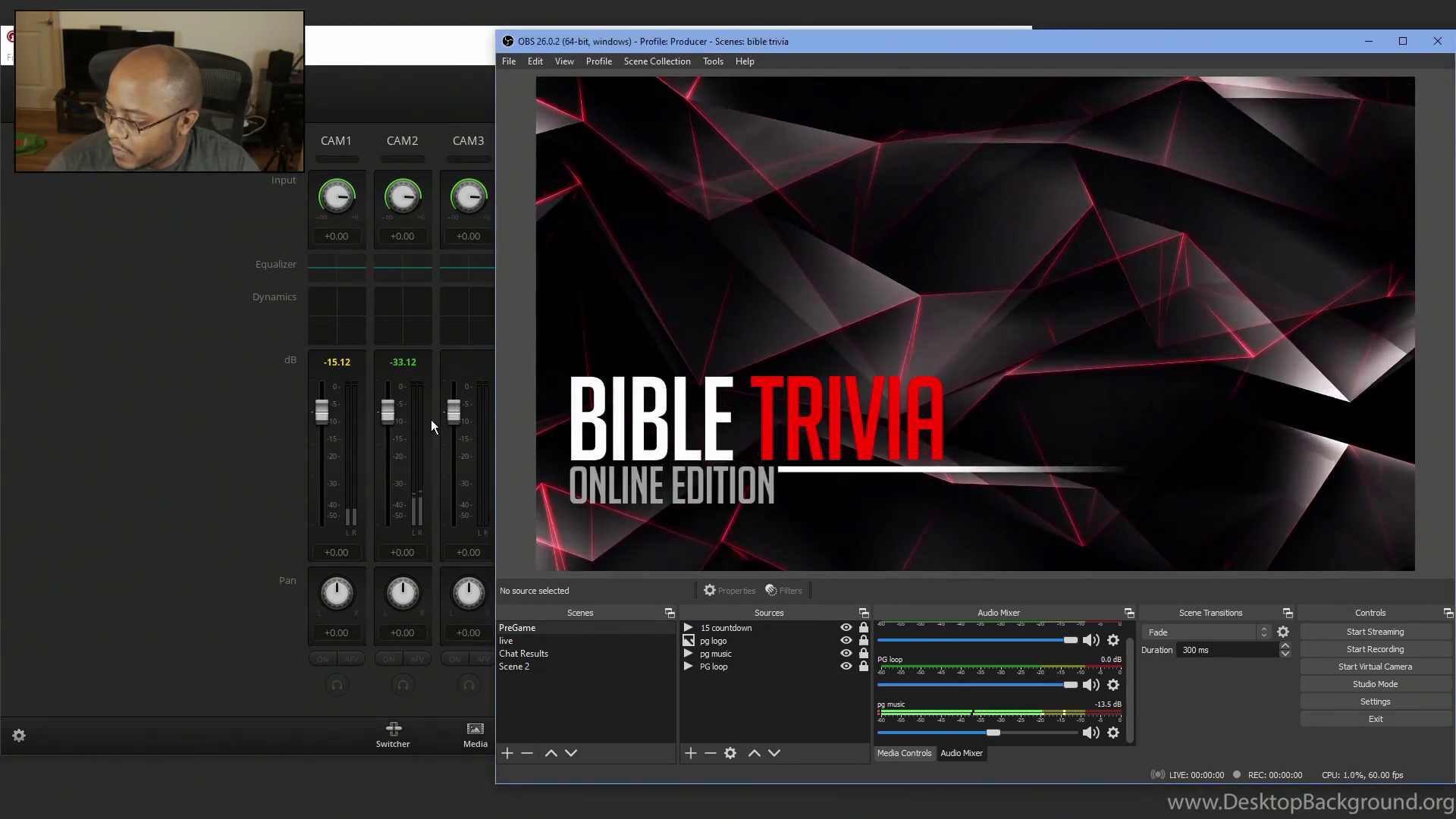
Step: In the Chat Results scene, set the webcam source's device to Logitech HD Webcam C270
click(521, 652)
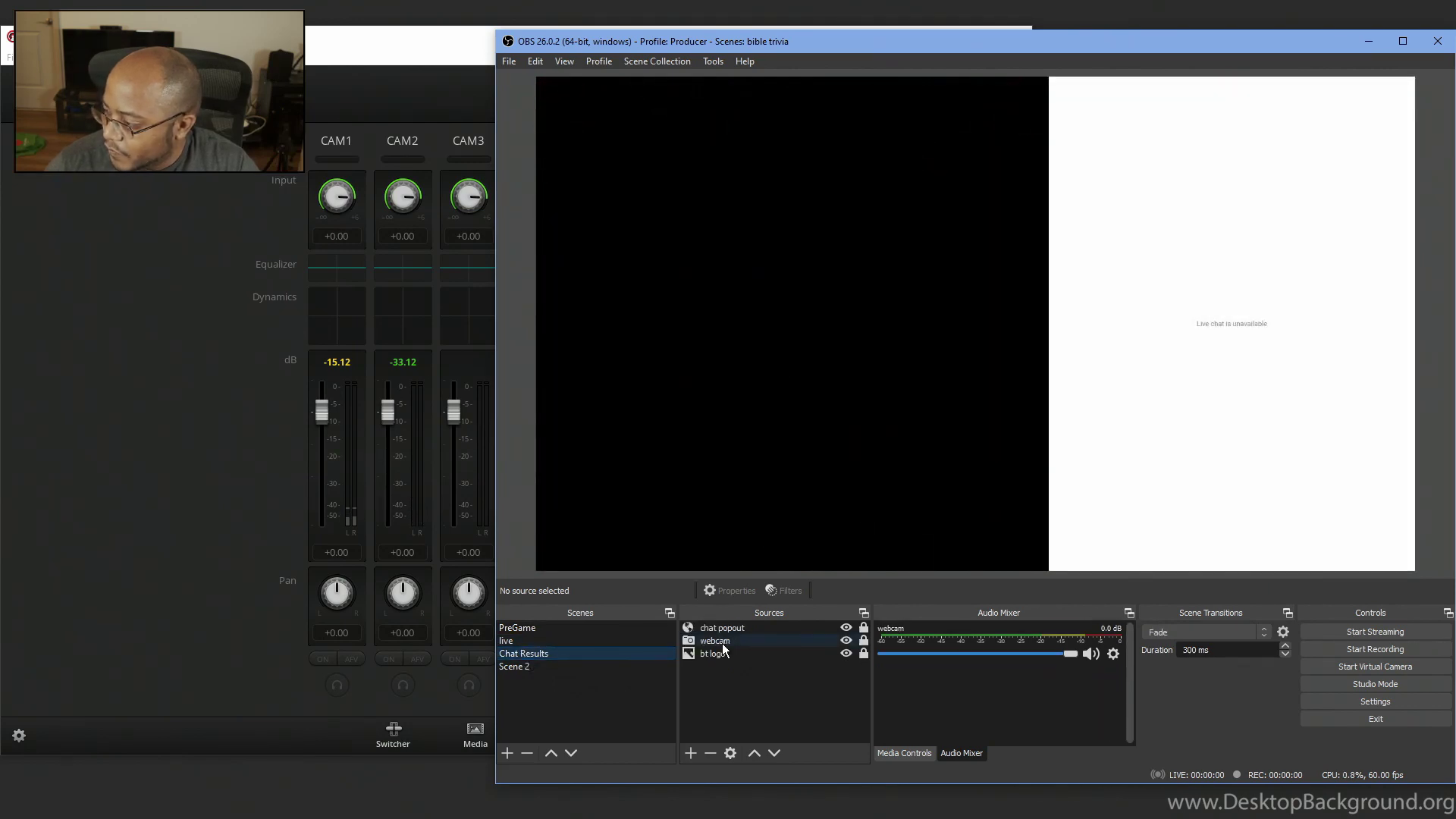
double_click(722, 641)
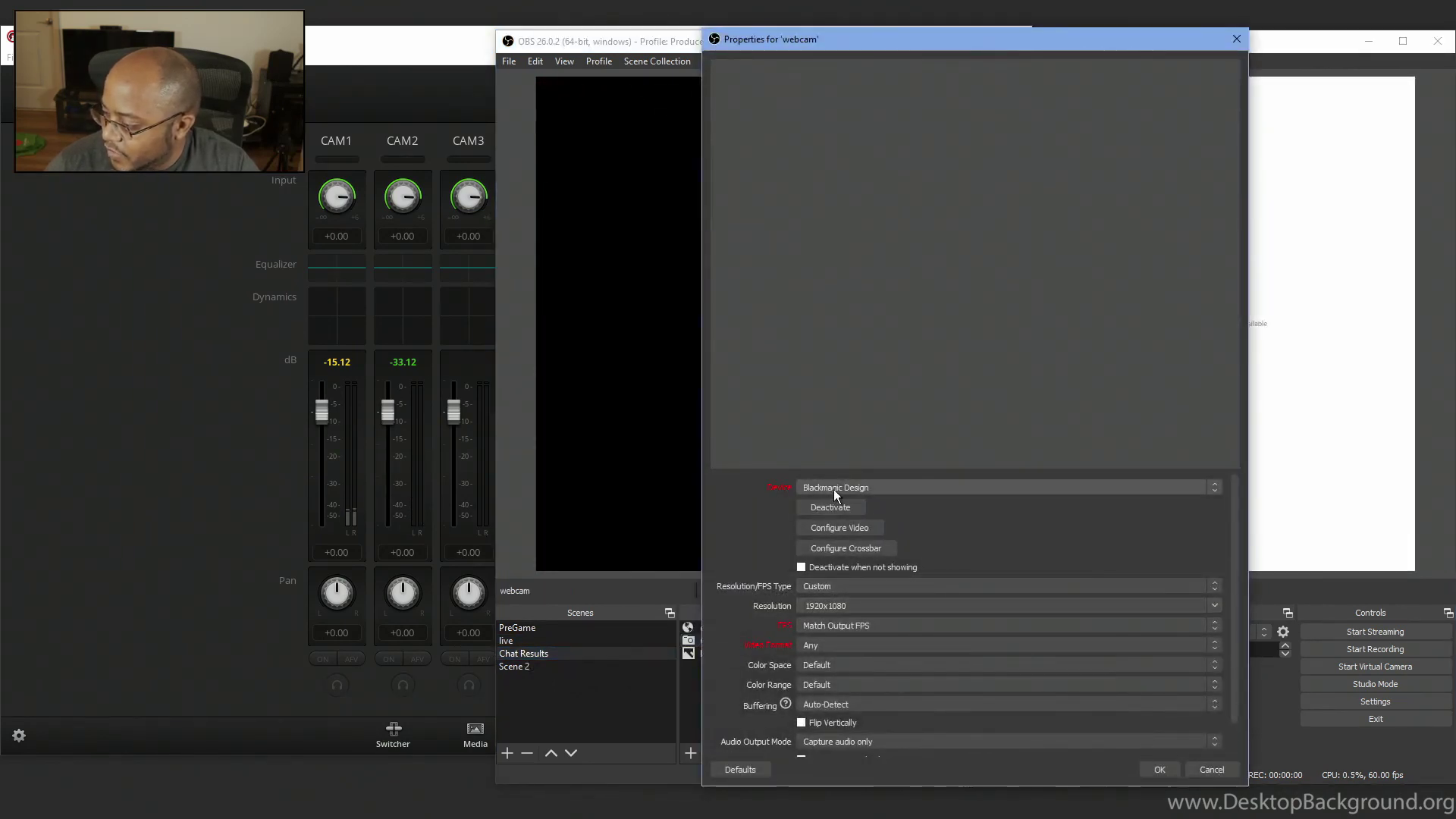
click(834, 487)
click(857, 499)
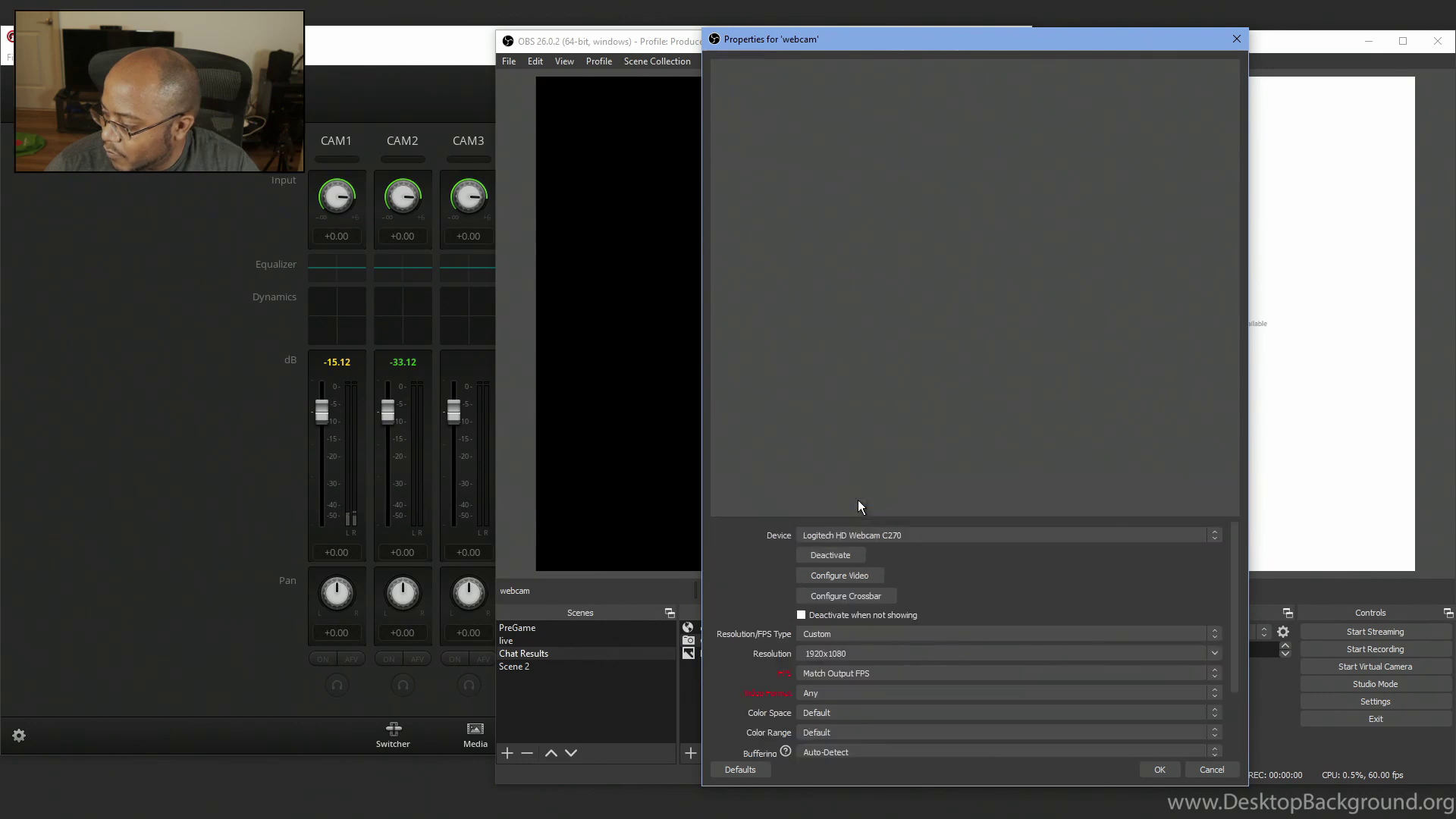
key(Return)
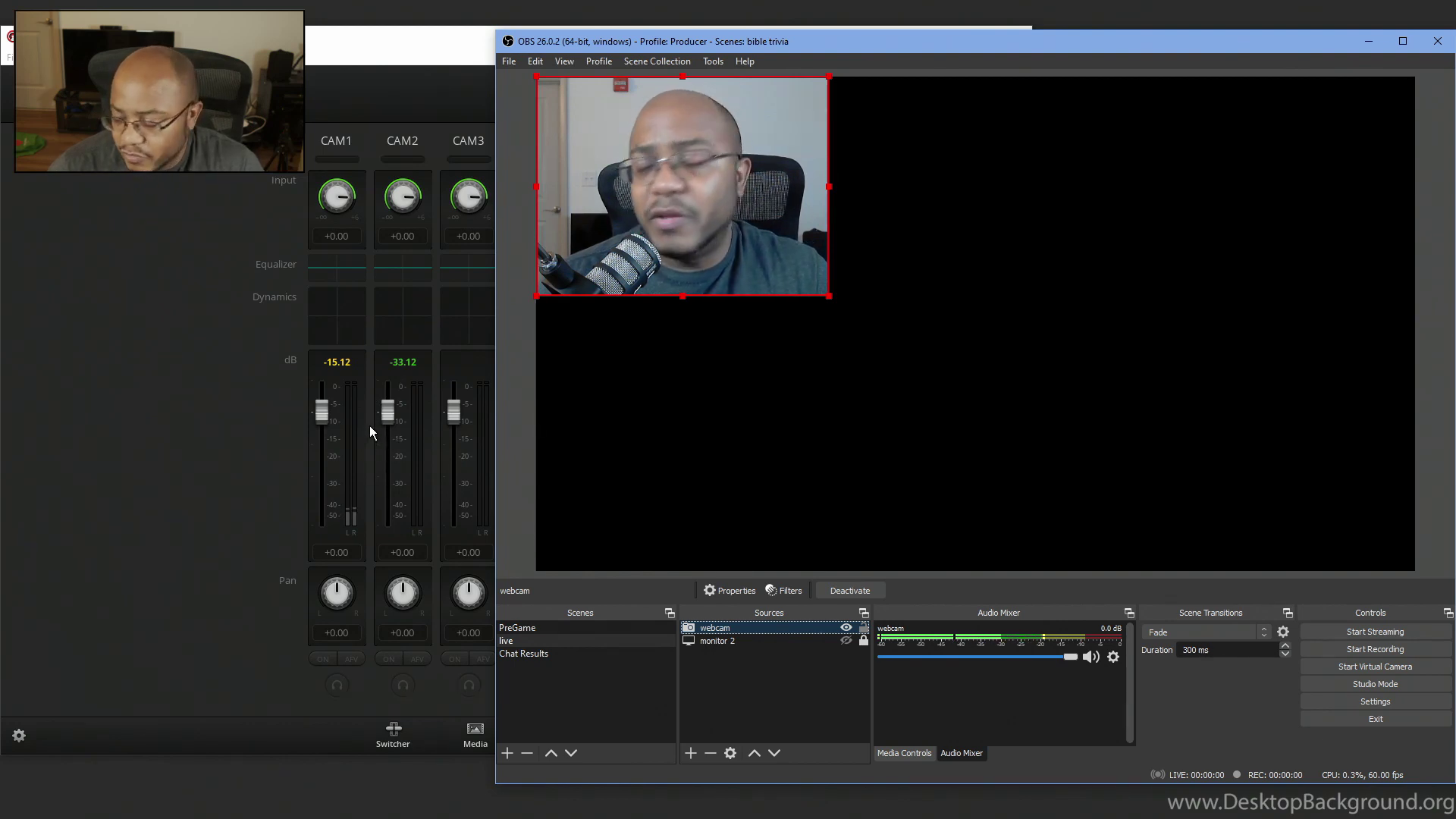
Step: Set the webcam's audio monitoring to Monitor and Output in Advanced Audio Properties
click(1112, 657)
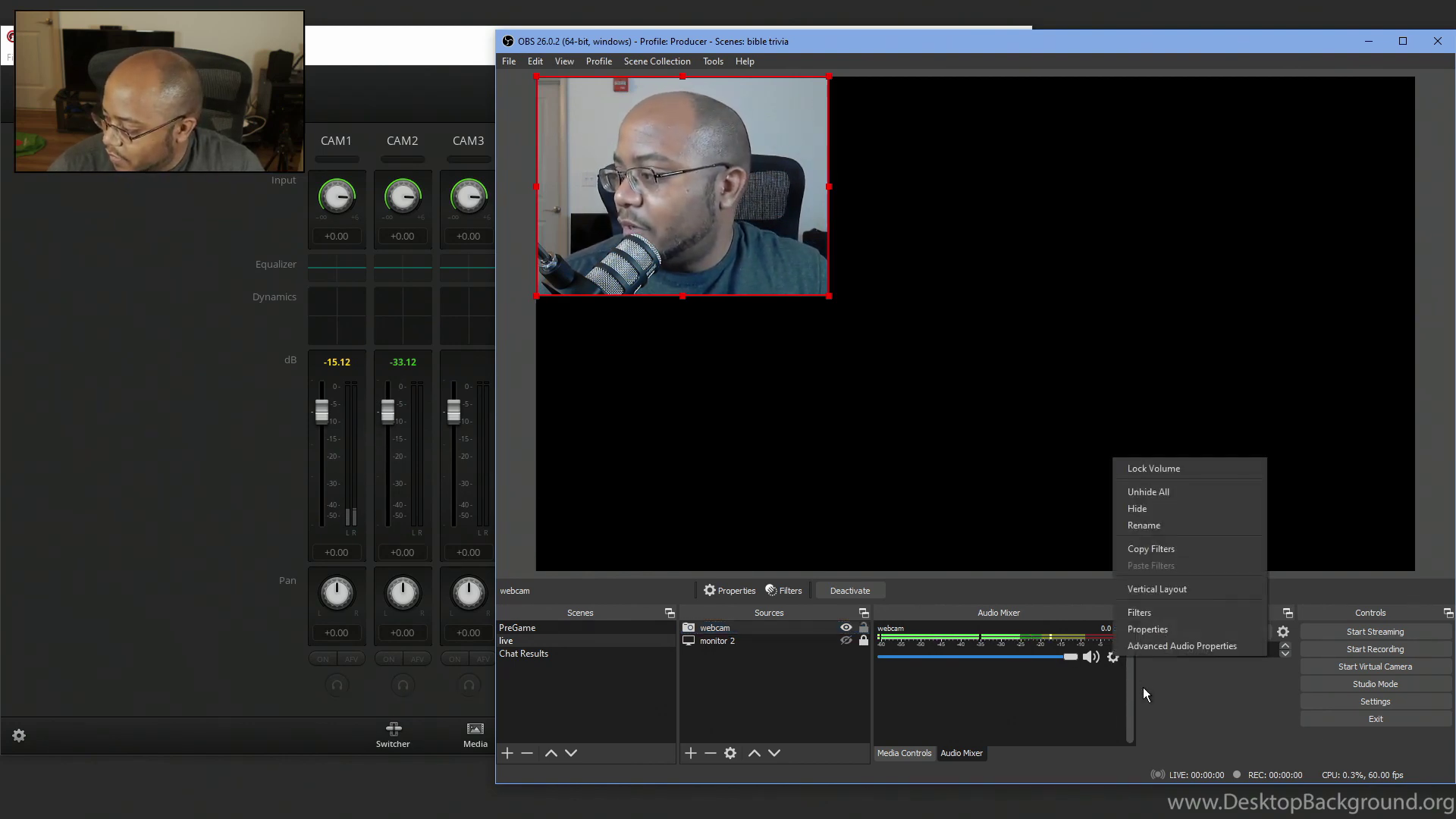
click(1170, 646)
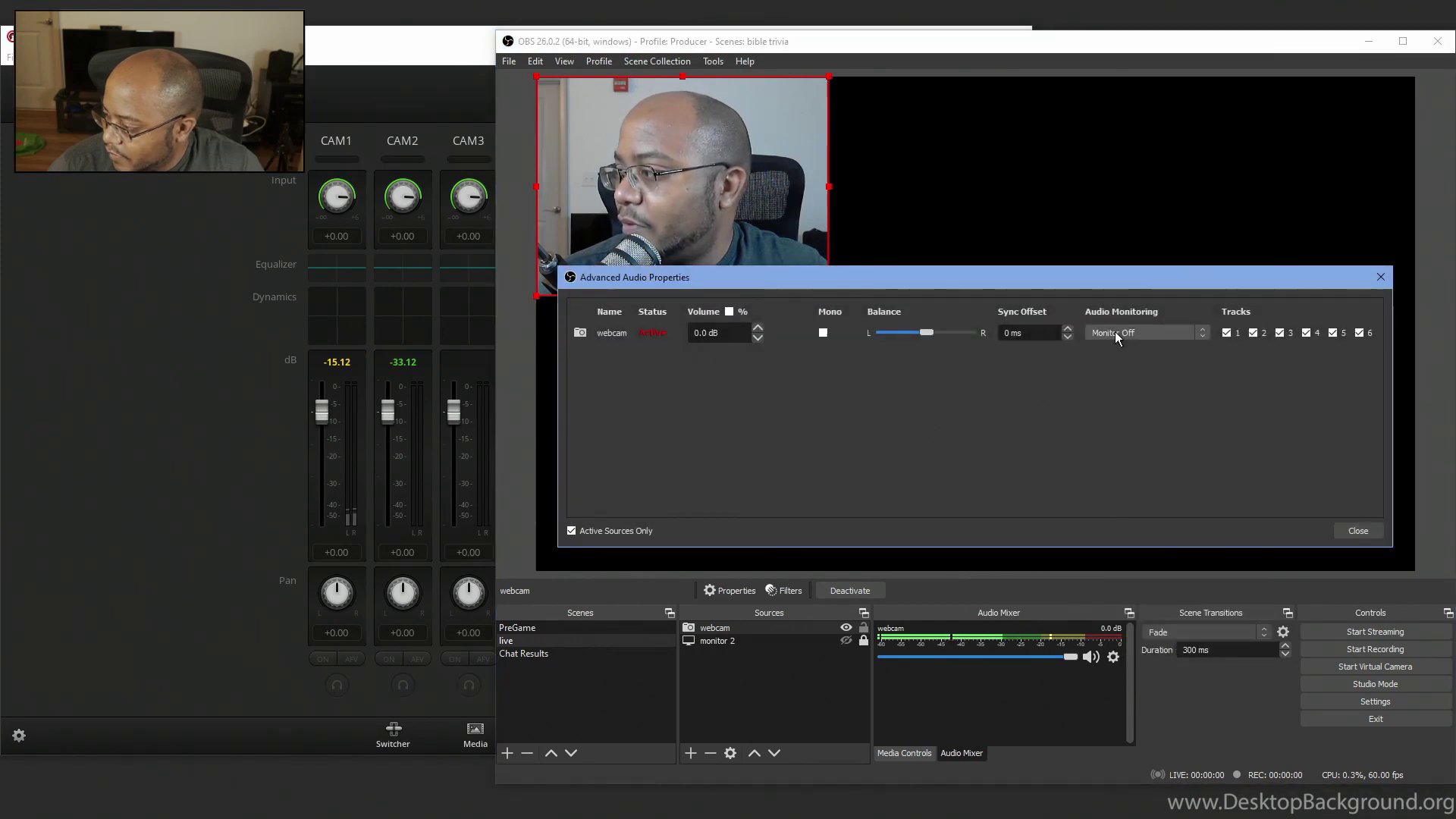
click(1115, 334)
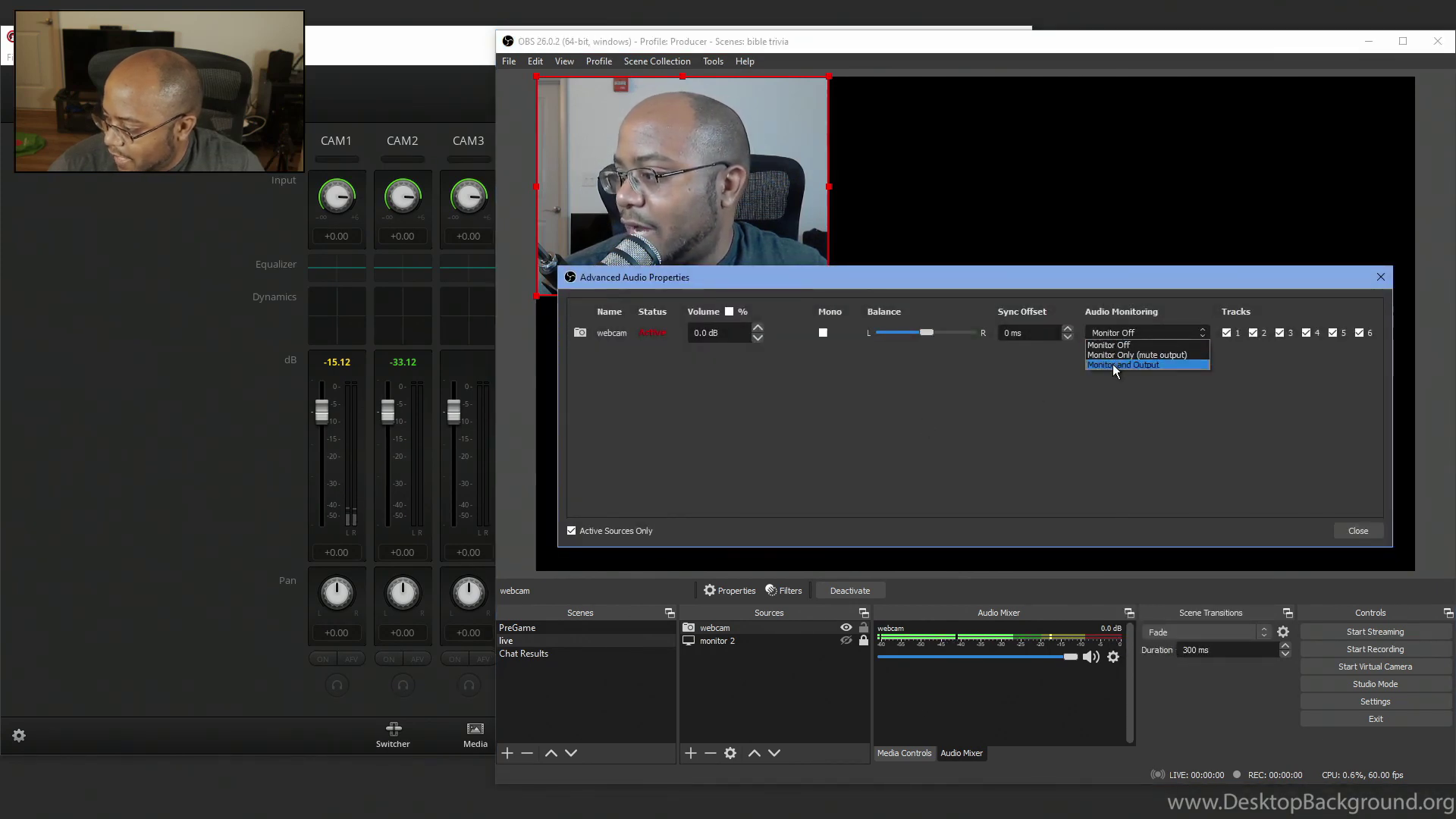
click(1112, 364)
click(1358, 530)
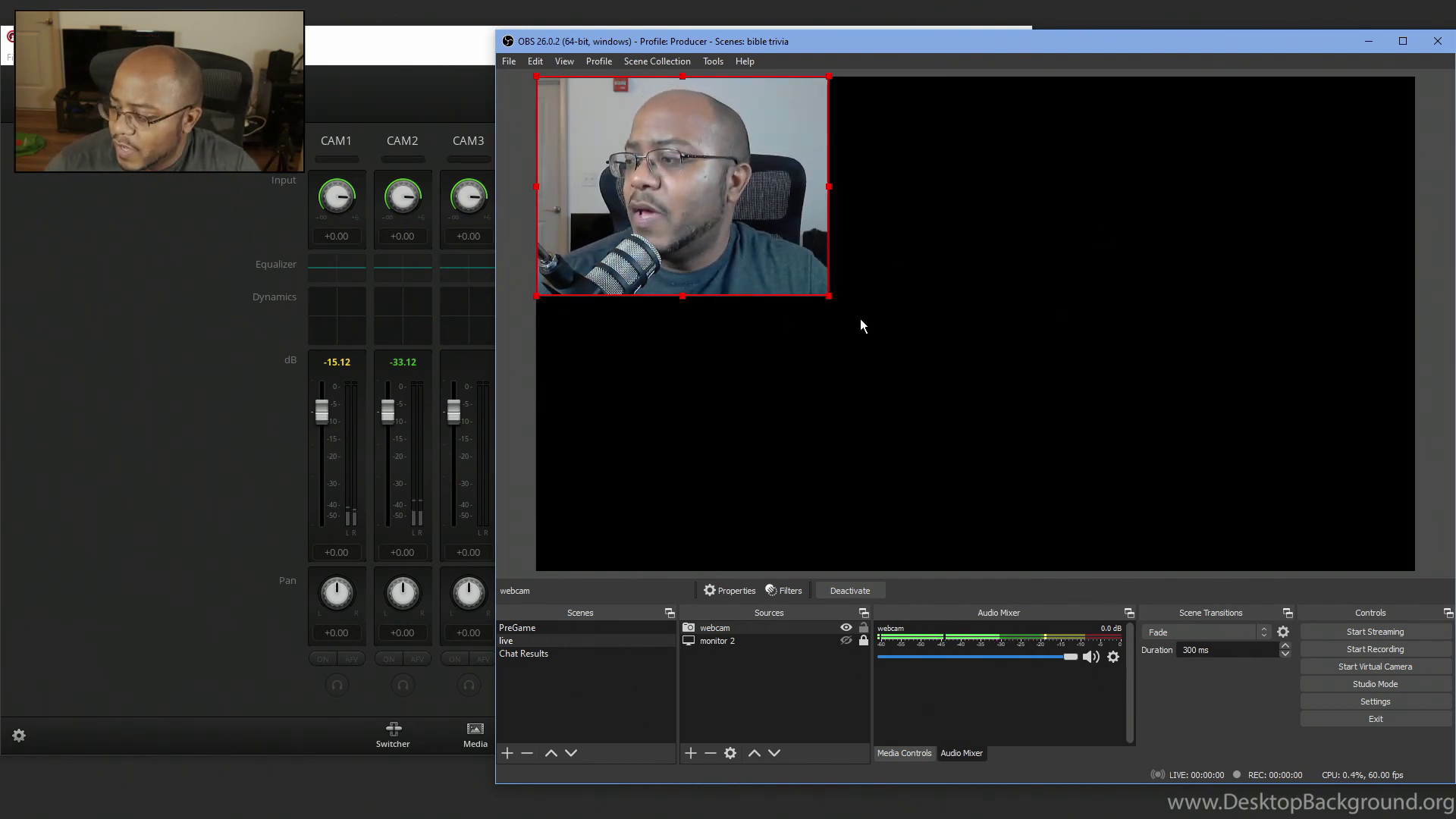
Step: Select the PreGame scene and bring up the preview's Fullscreen Projector options for SA230
click(535, 626)
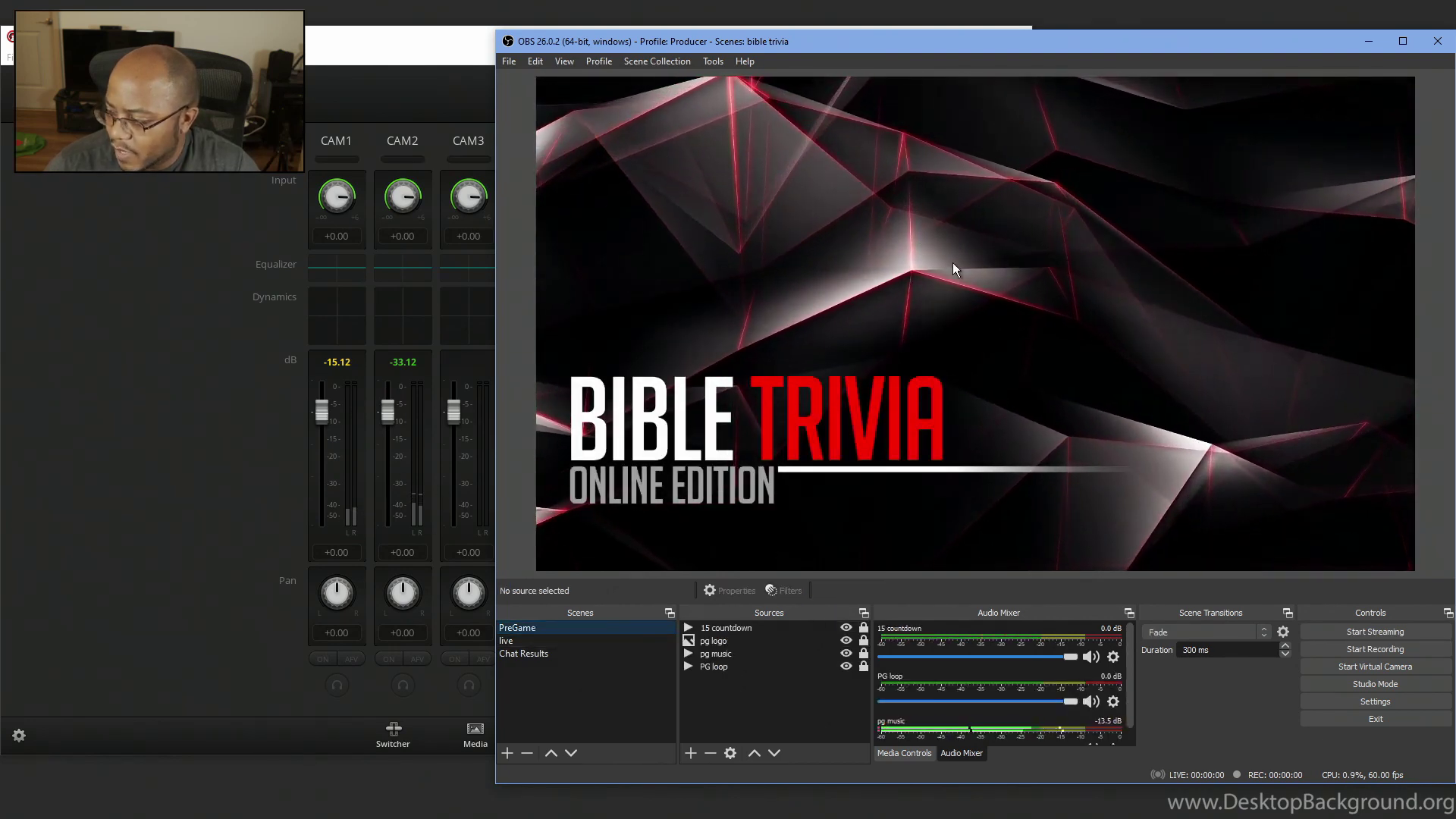
right_click(831, 309)
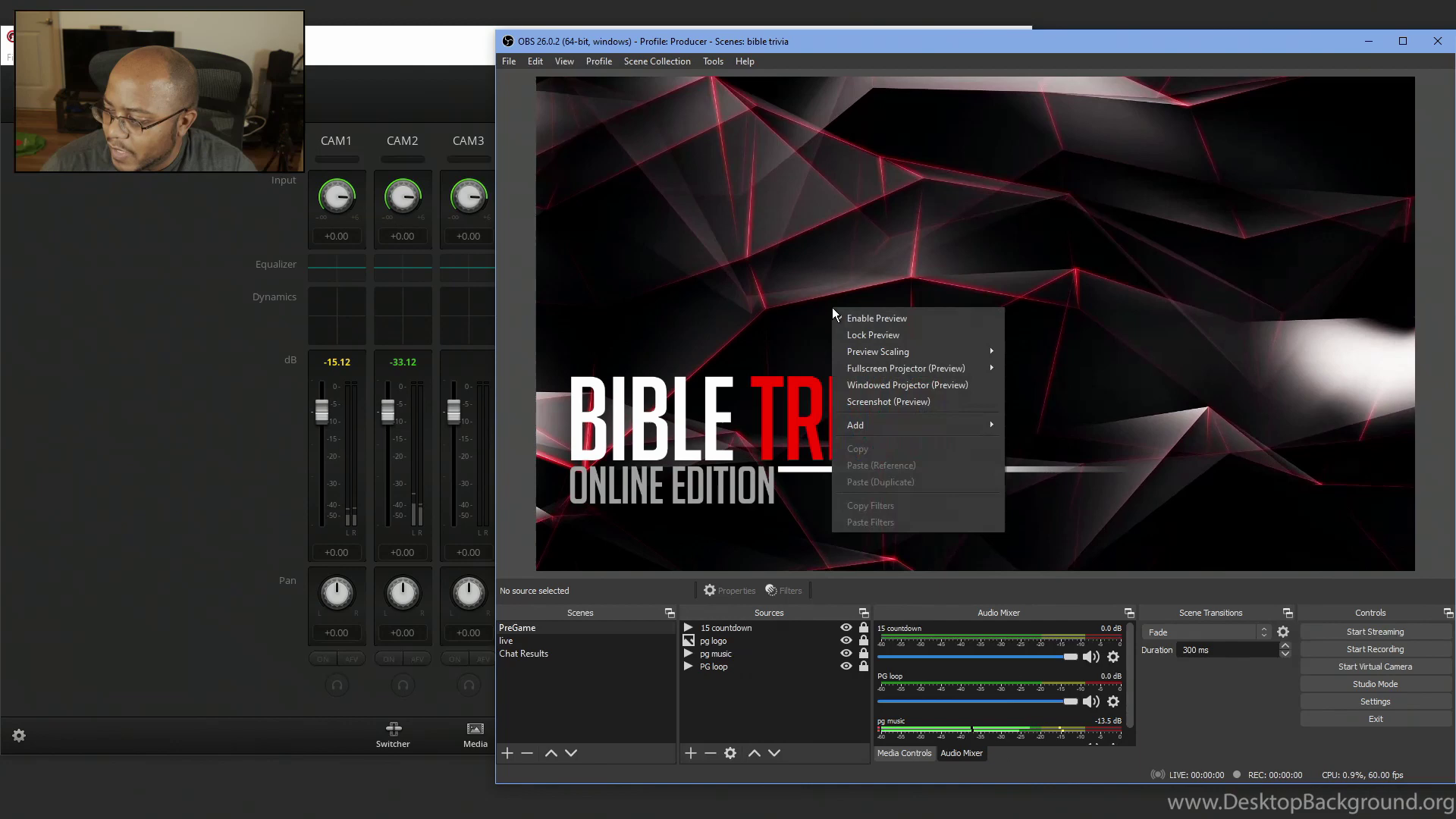
mouse_move(921, 370)
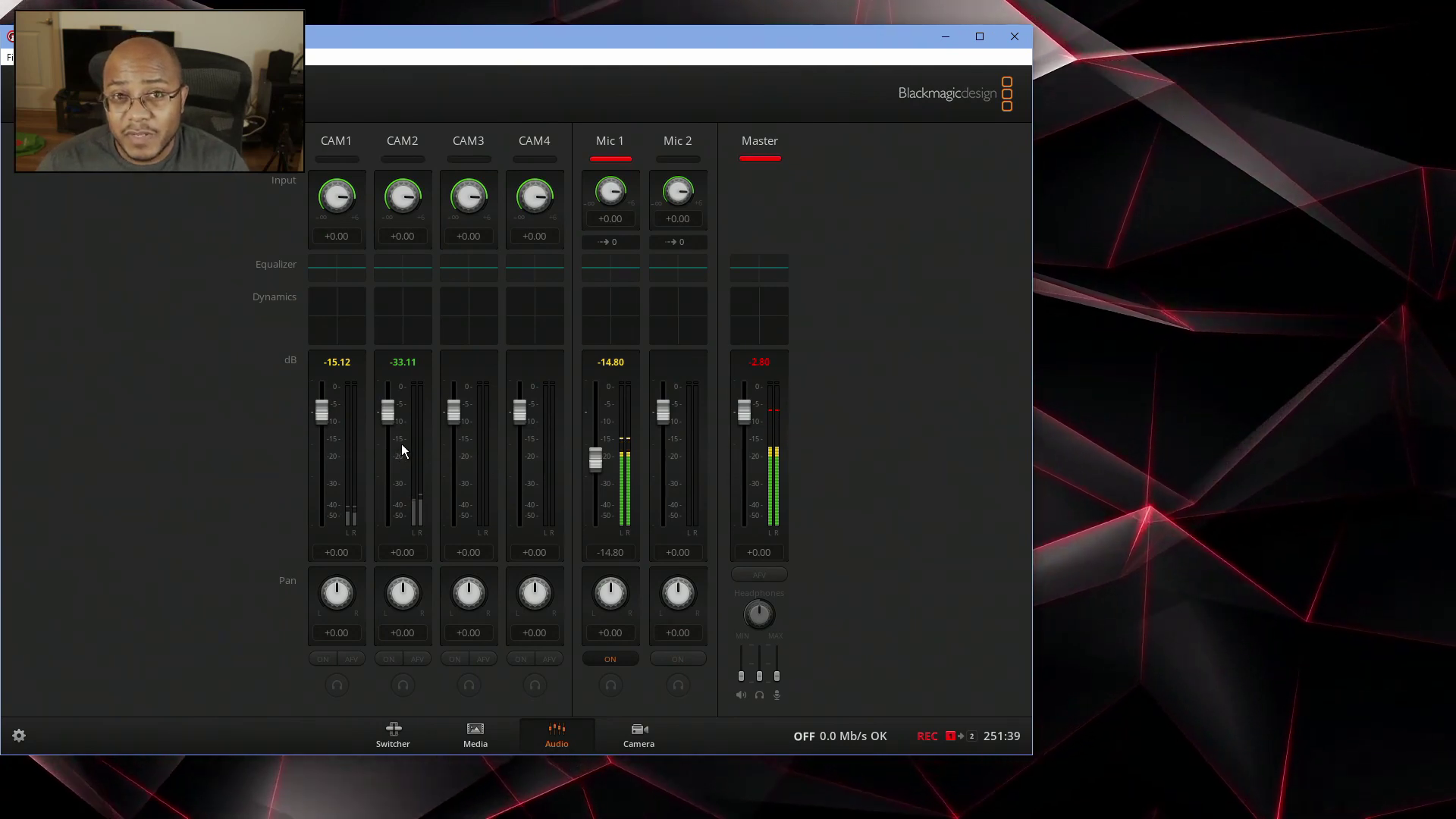
click(604, 657)
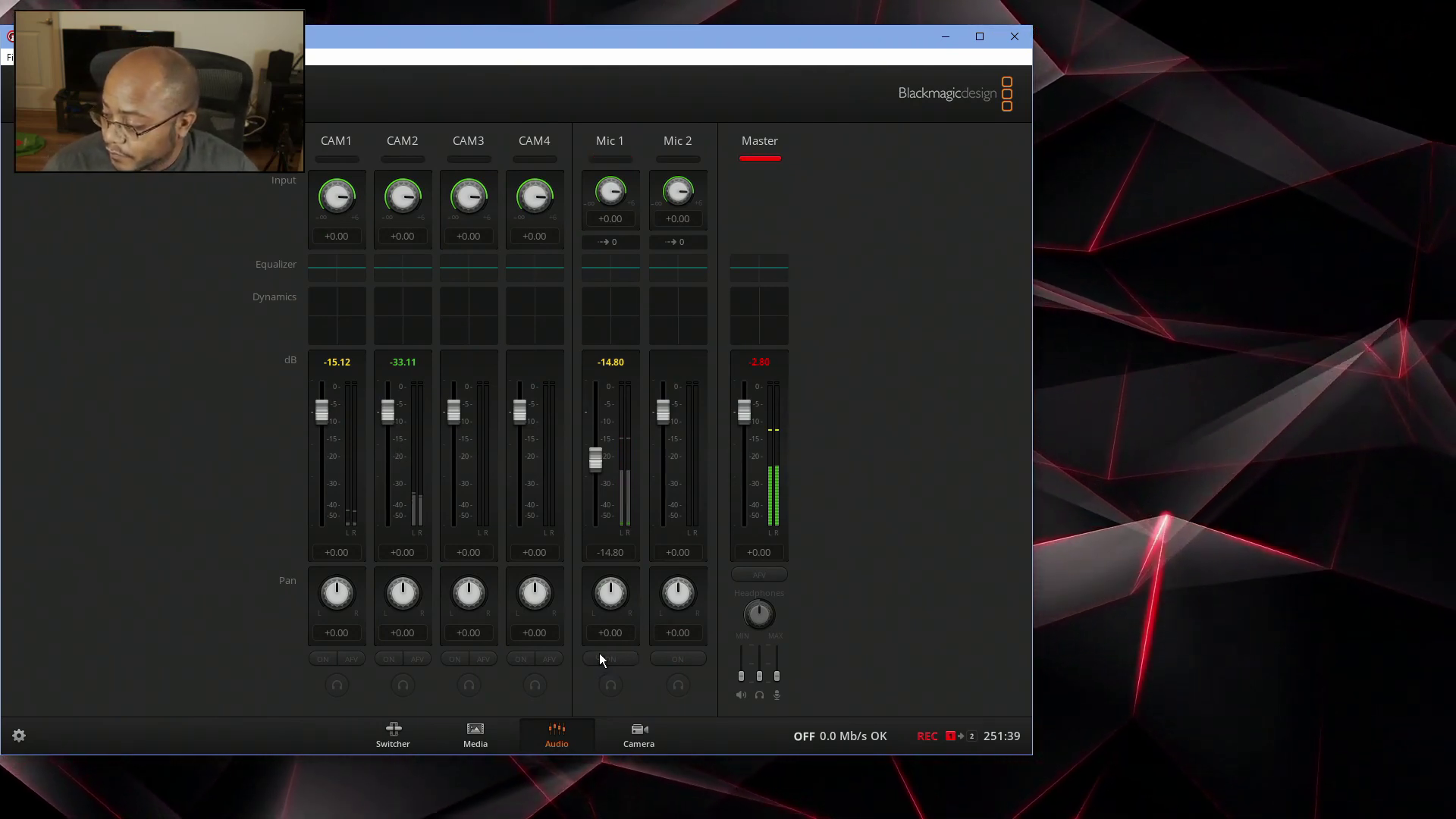
click(389, 659)
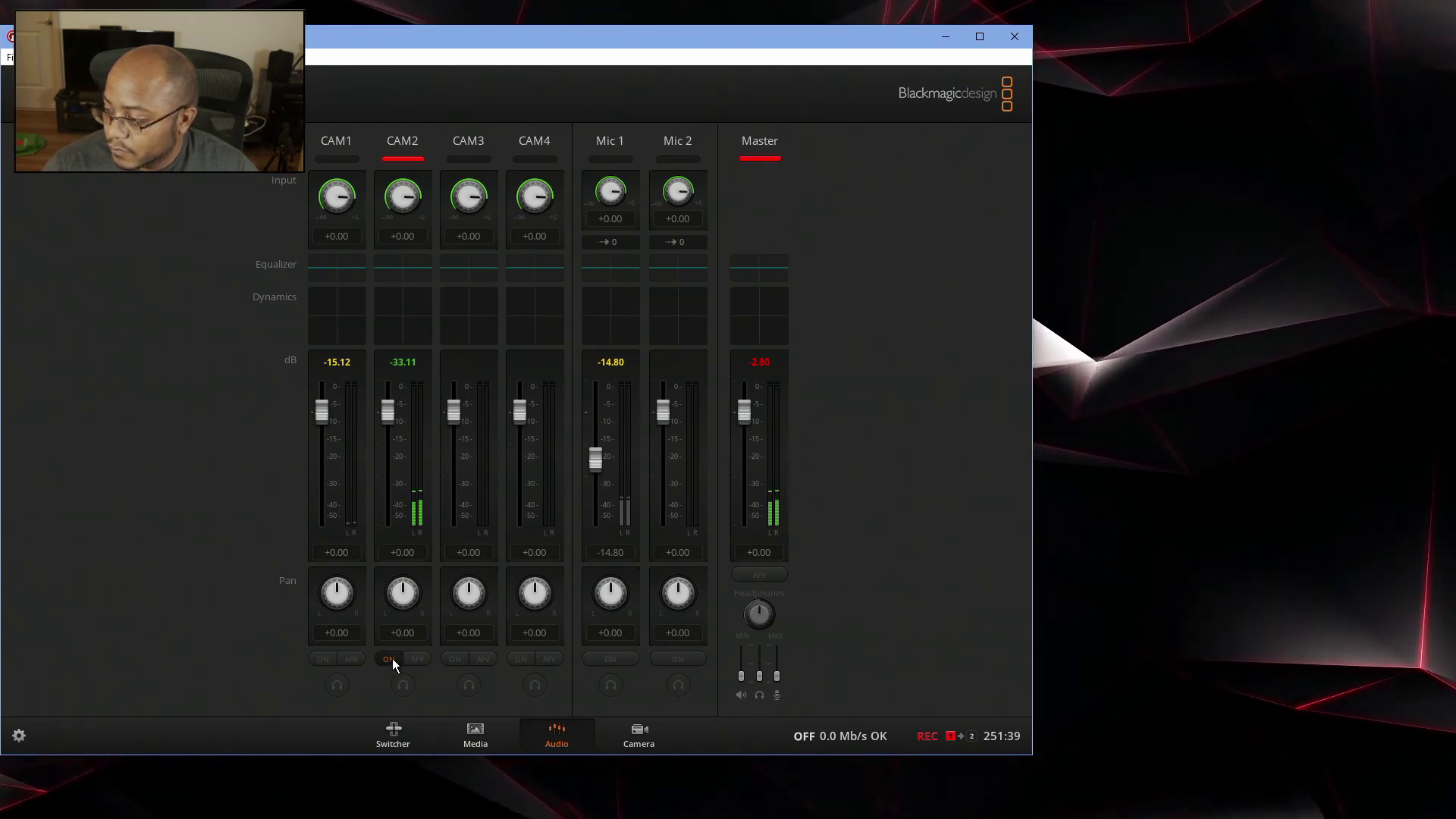
click(390, 659)
click(610, 659)
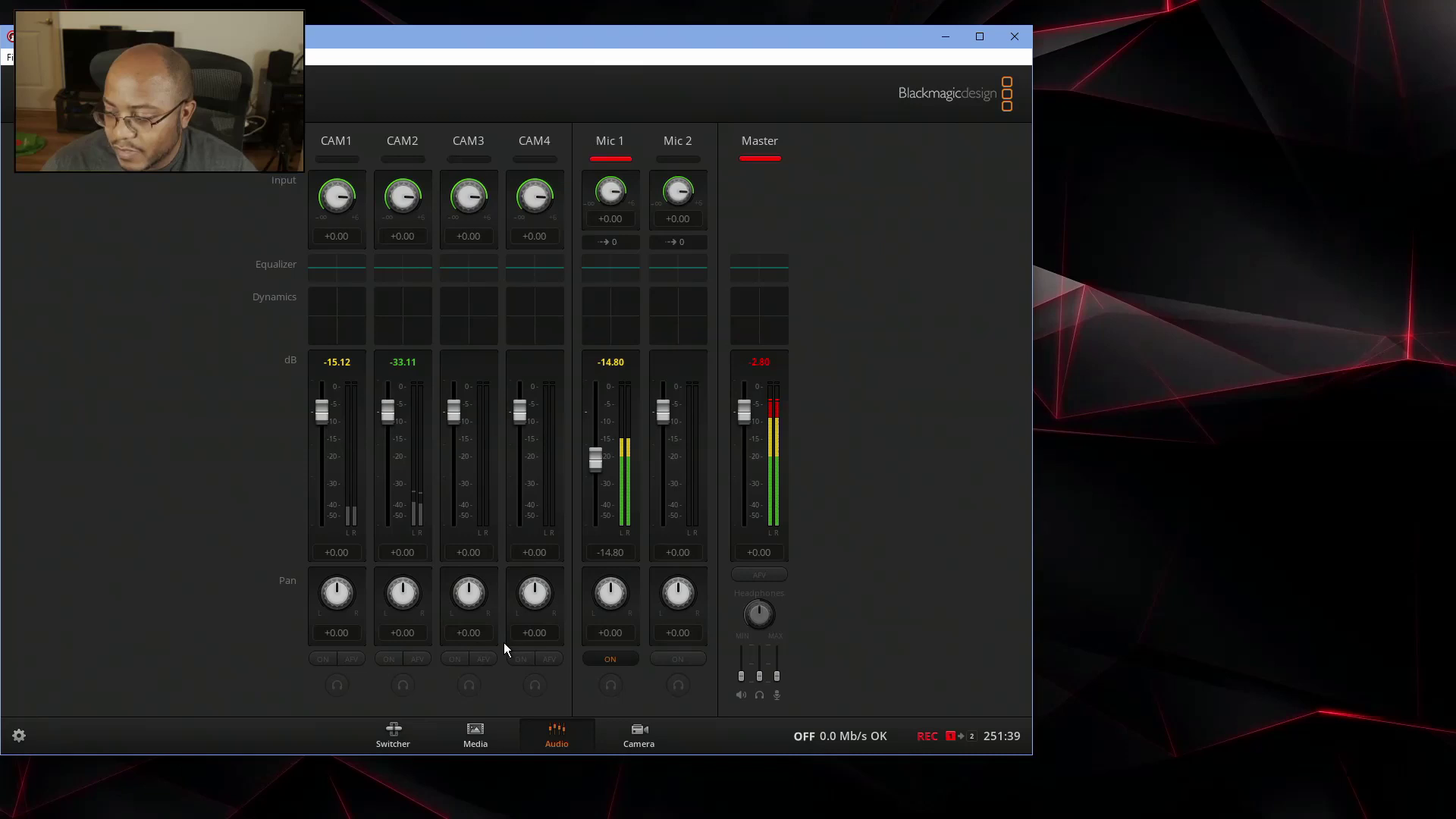